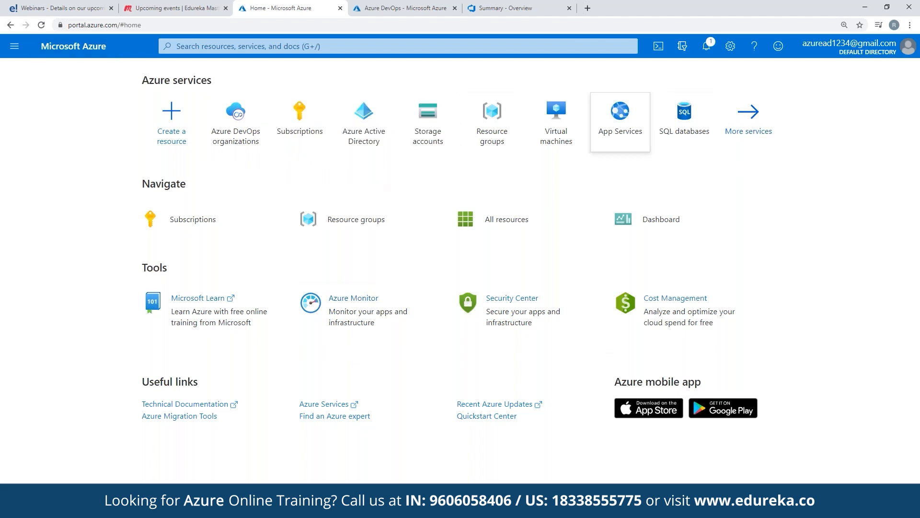
{"action": "left_click", "coordinate": [165, 144]}
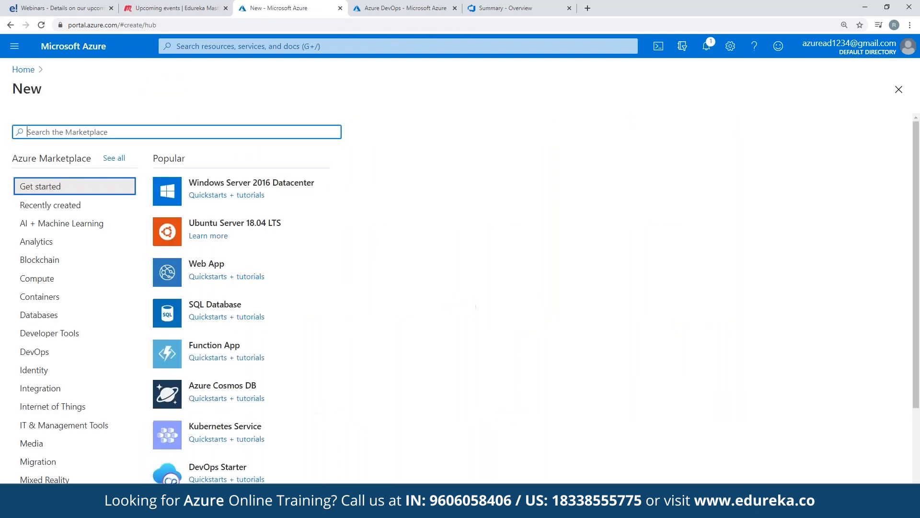
{"action": "type", "text": "we"}
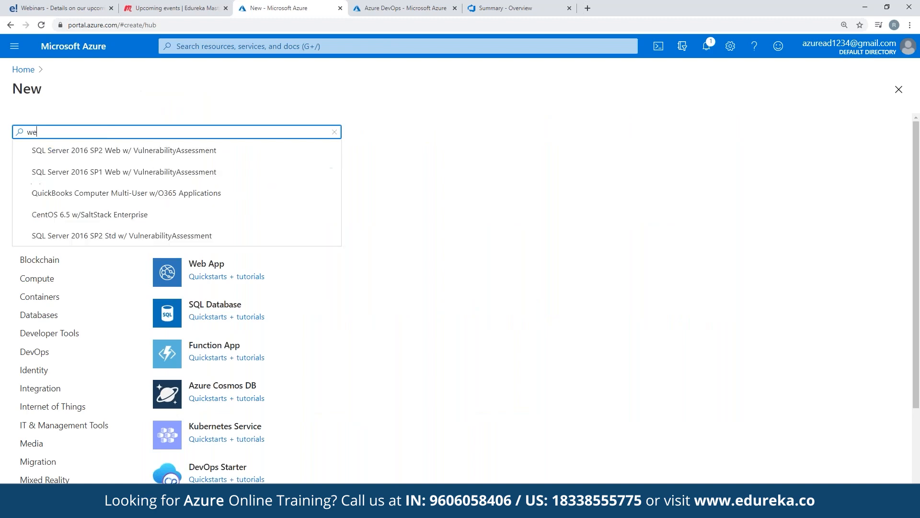
{"action": "type", "text": "bapp"}
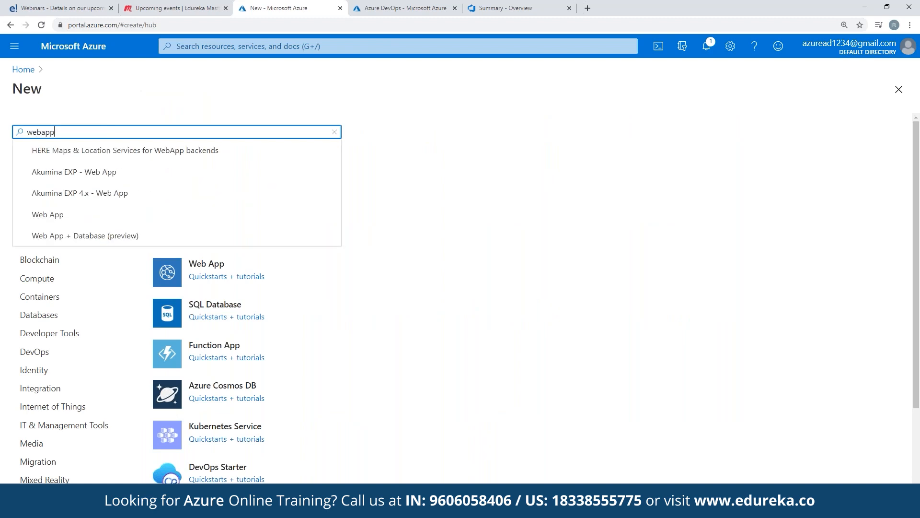
{"action": "key", "text": "Down"}
{"action": "key", "text": "Down"}
{"action": "key", "text": "Down"}
{"action": "key", "text": "Down"}
{"action": "key", "text": "Return"}
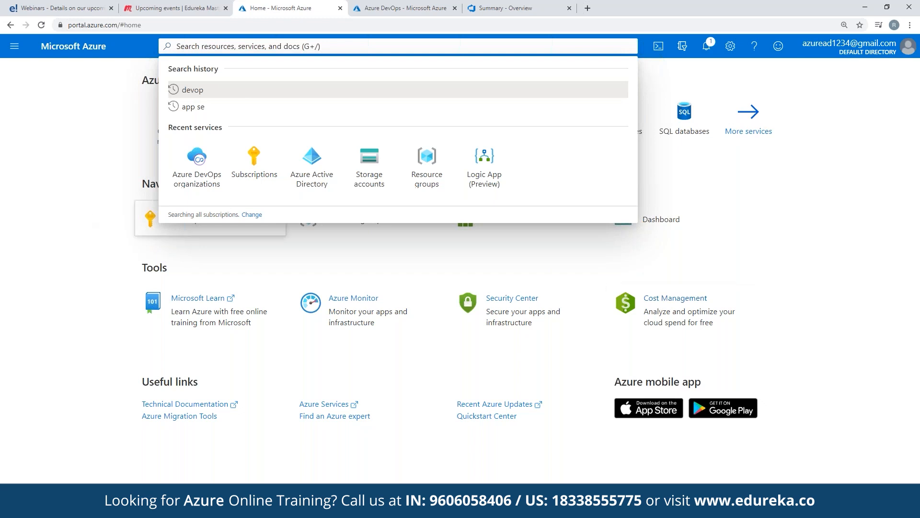
{"action": "left_click", "coordinate": [211, 229]}
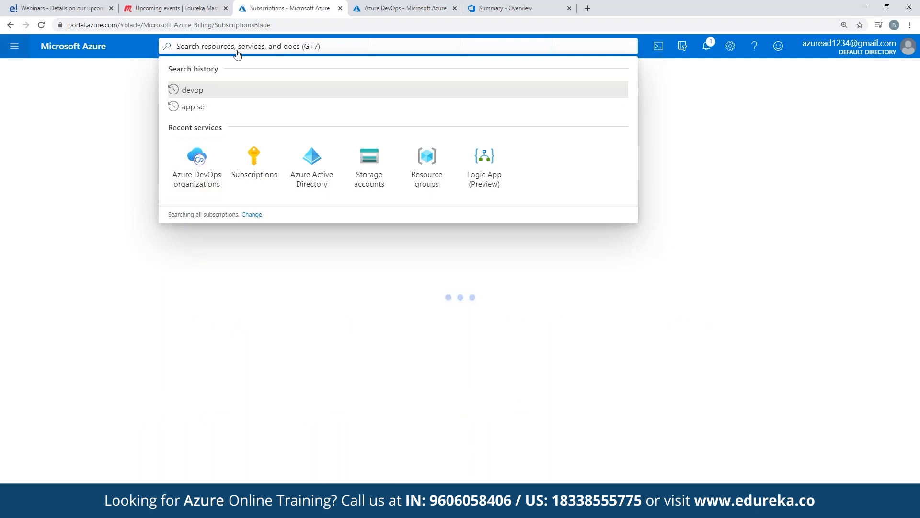
{"action": "left_click", "coordinate": [250, 28]}
{"action": "type", "text": "port"}
{"action": "key", "text": "Return"}
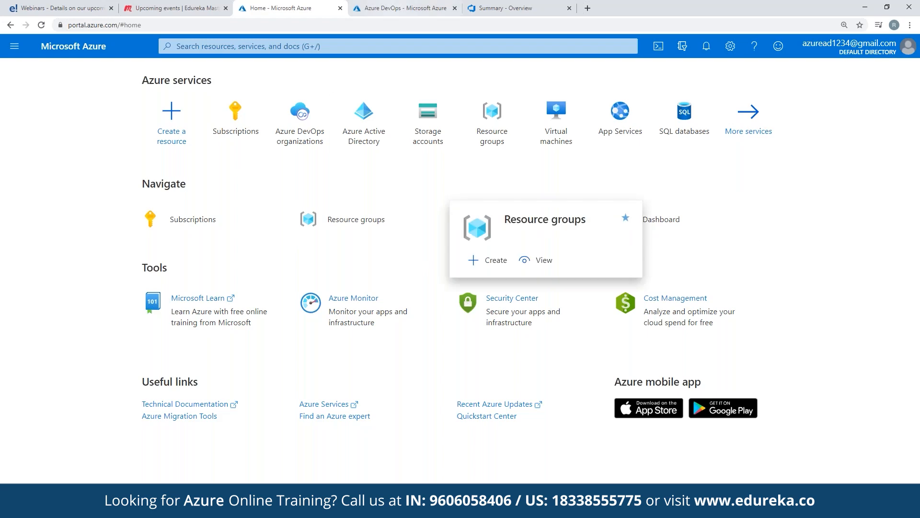
Open the list of Azure DevOps organizations from the Azure DevOps page.
{"action": "left_click", "coordinate": [402, 8]}
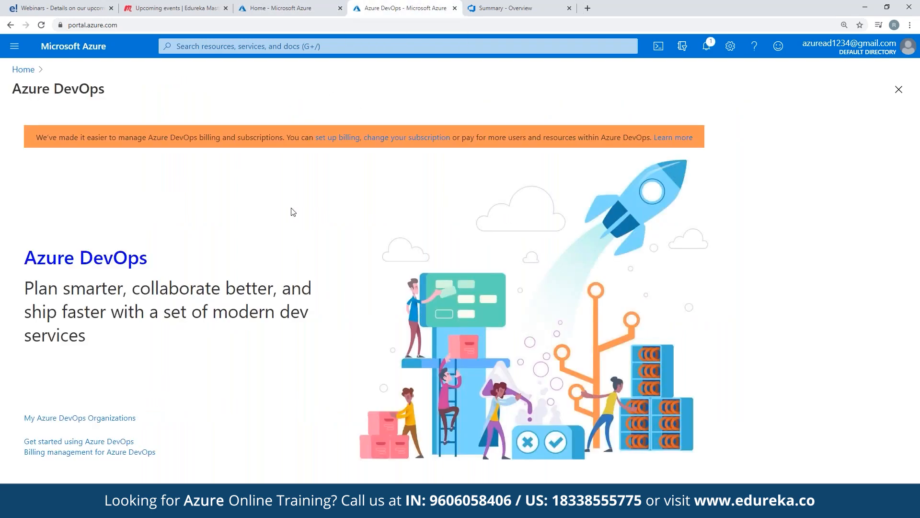
{"action": "left_click", "coordinate": [294, 5]}
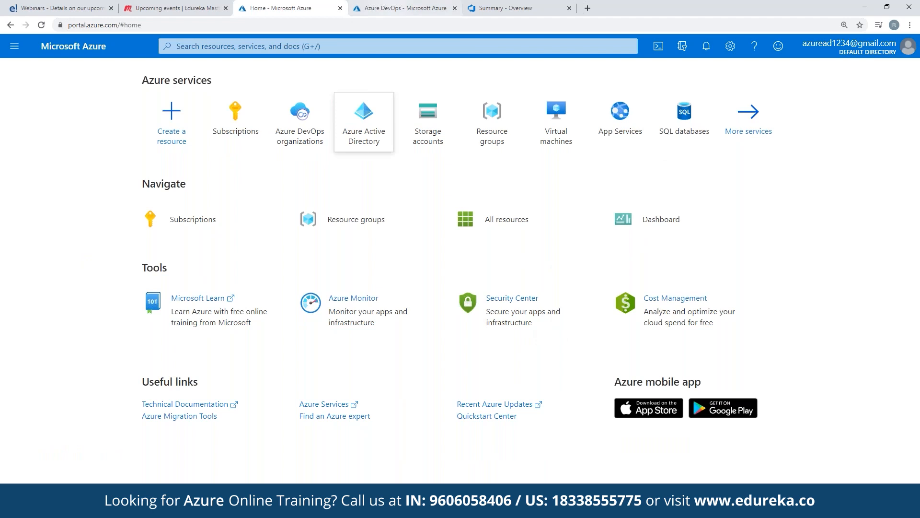
{"action": "key", "text": "ctrl+Tab"}
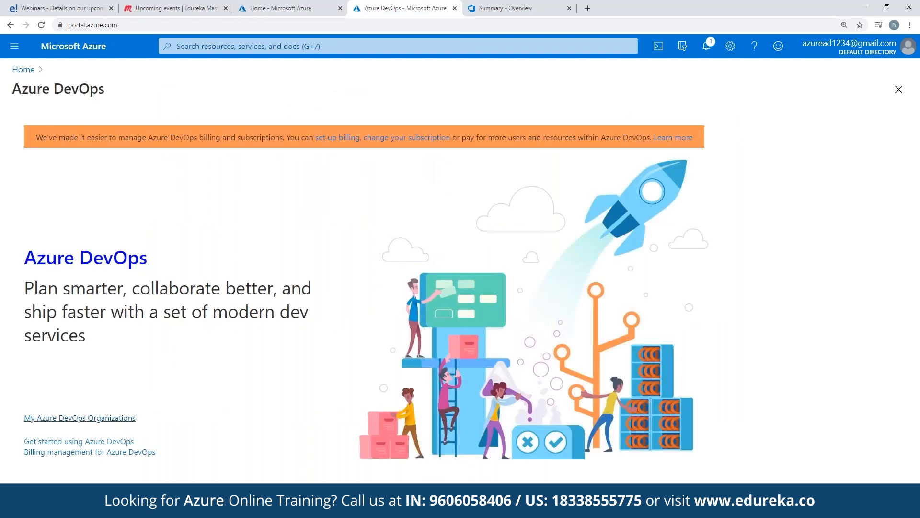
{"action": "left_click", "coordinate": [80, 418]}
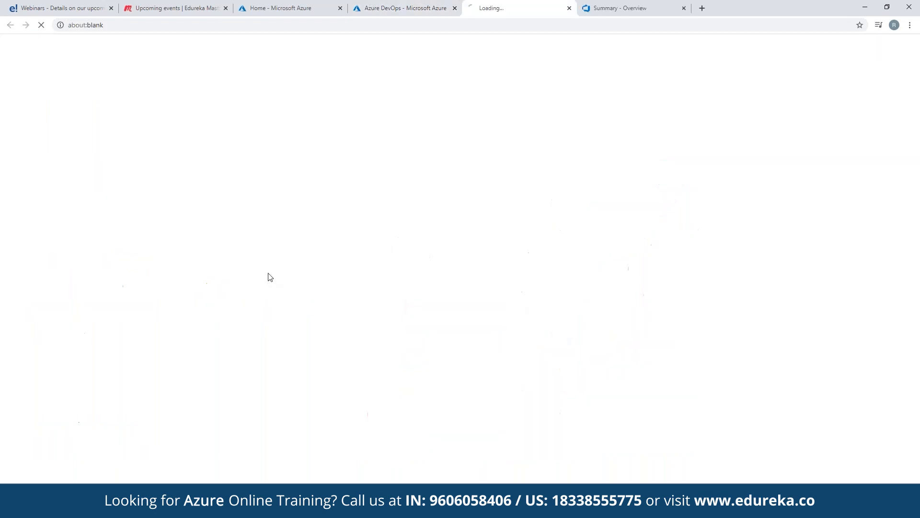
{"action": "left_click", "coordinate": [388, 4]}
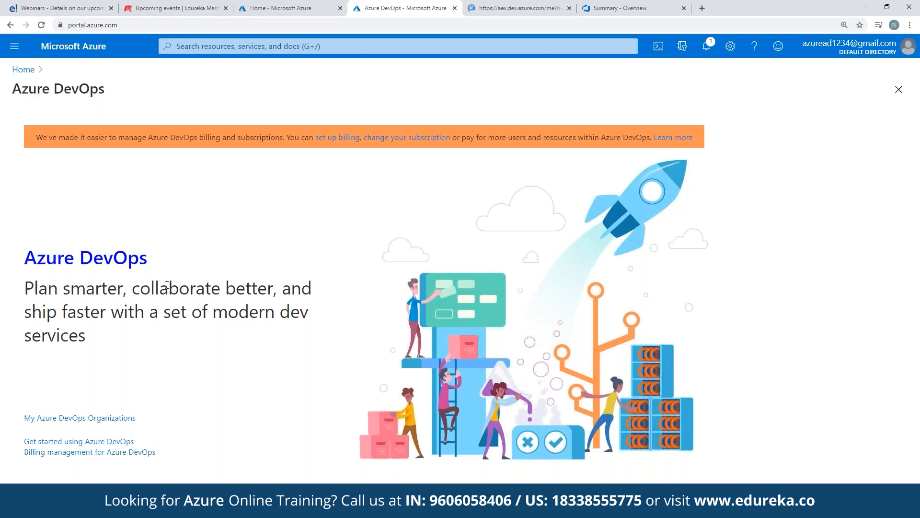
{"action": "left_click_drag", "start_coordinate": [155, 288], "coordinate": [281, 288]}
{"action": "left_click", "coordinate": [282, 288]}
{"action": "left_click_drag", "start_coordinate": [90, 312], "coordinate": [25, 254]}
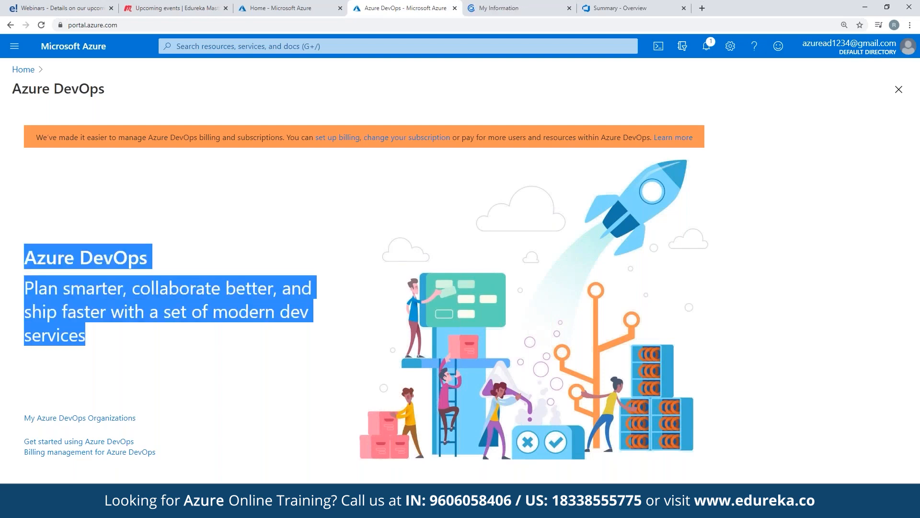
{"action": "left_click", "coordinate": [415, 85]}
{"action": "left_click", "coordinate": [455, 8]}
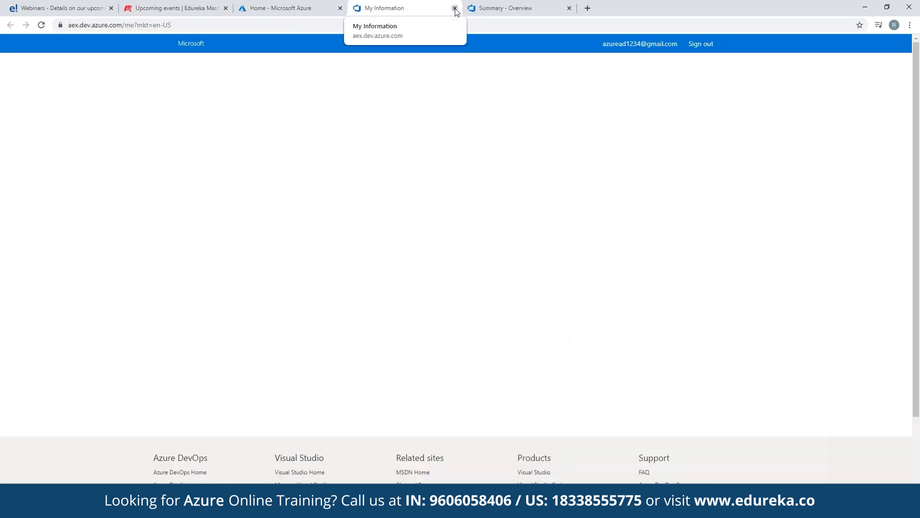
{"action": "key", "text": "ctrl+w"}
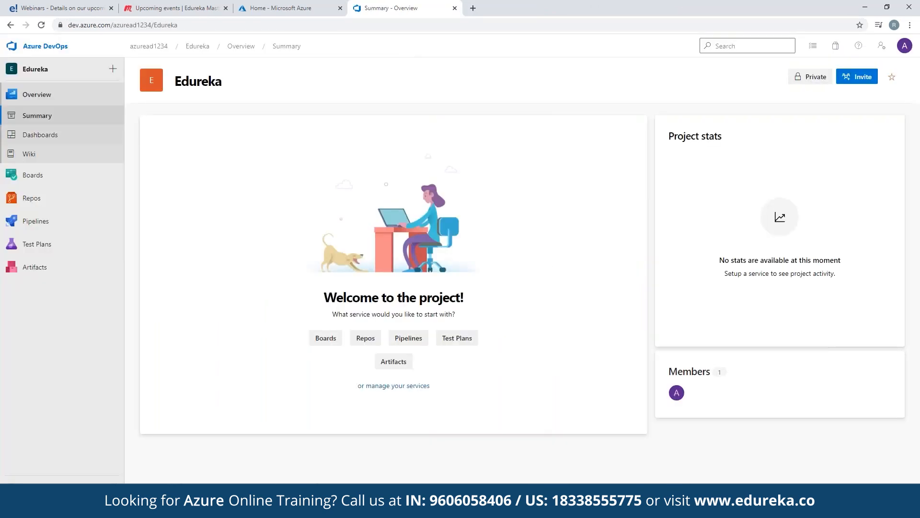
{"action": "double_click", "coordinate": [198, 81]}
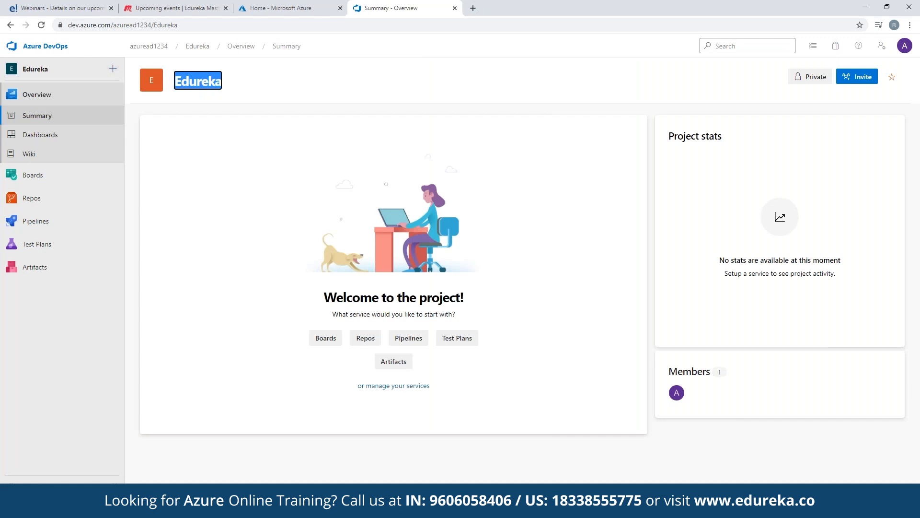
{"action": "left_click", "coordinate": [206, 145]}
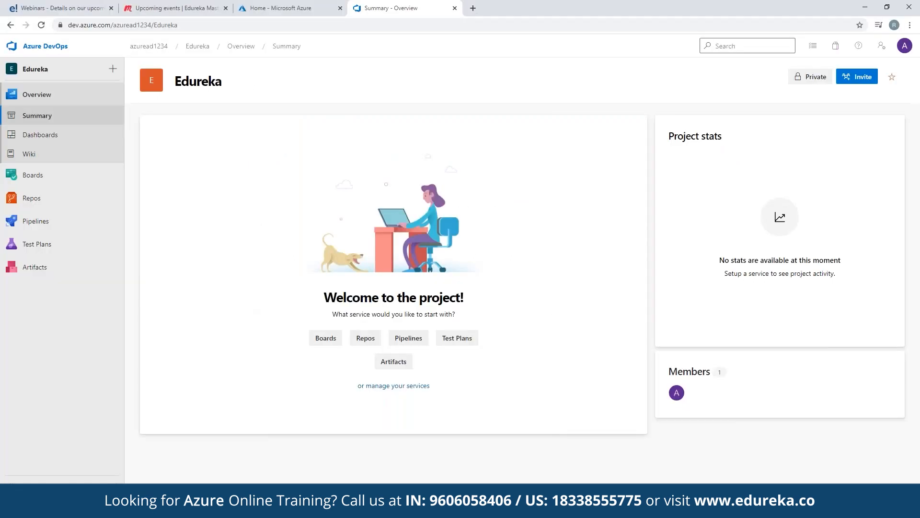
{"action": "left_click", "coordinate": [295, 5]}
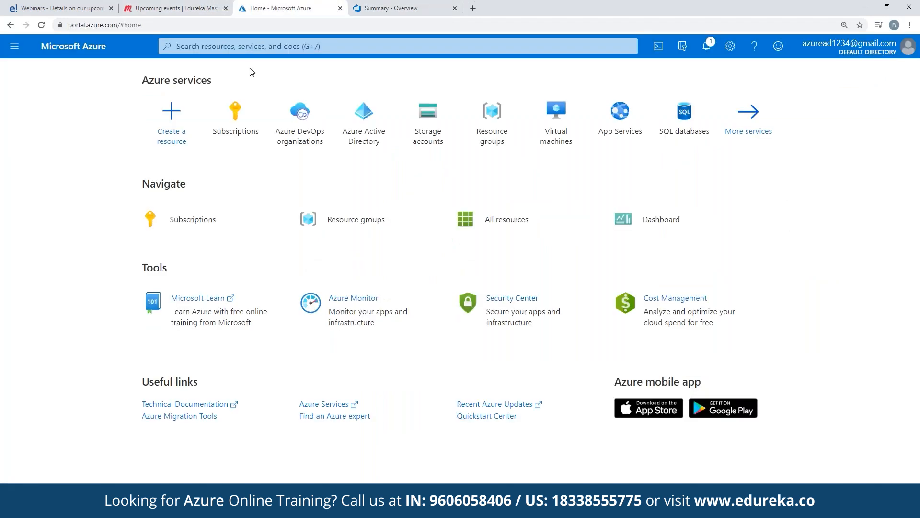
Start creating a resource and pick Web App from a Marketplace search for webapp.
{"action": "left_click", "coordinate": [235, 47]}
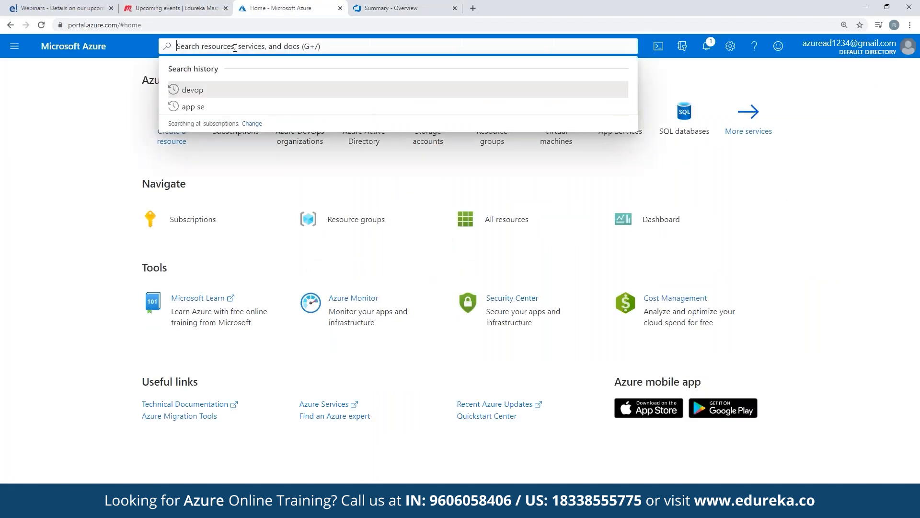
{"action": "type", "text": "w"}
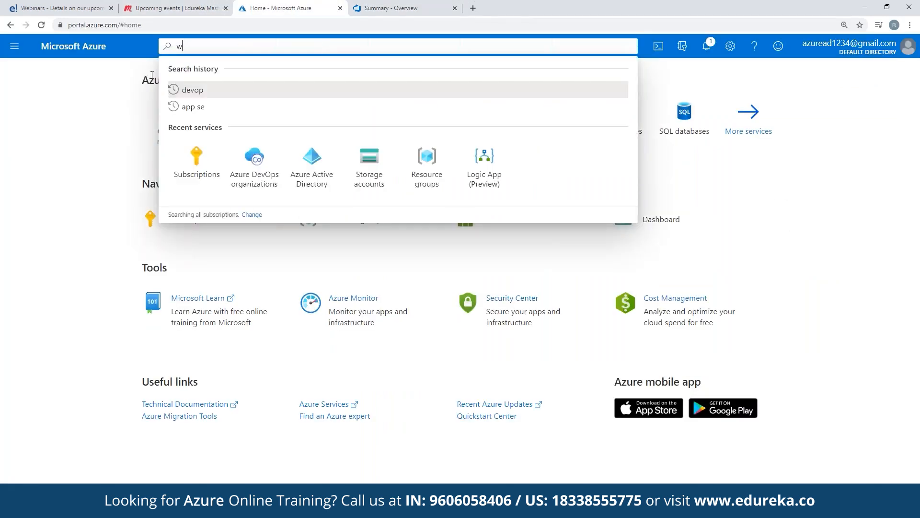
{"action": "left_click", "coordinate": [91, 138]}
{"action": "left_click", "coordinate": [173, 131]}
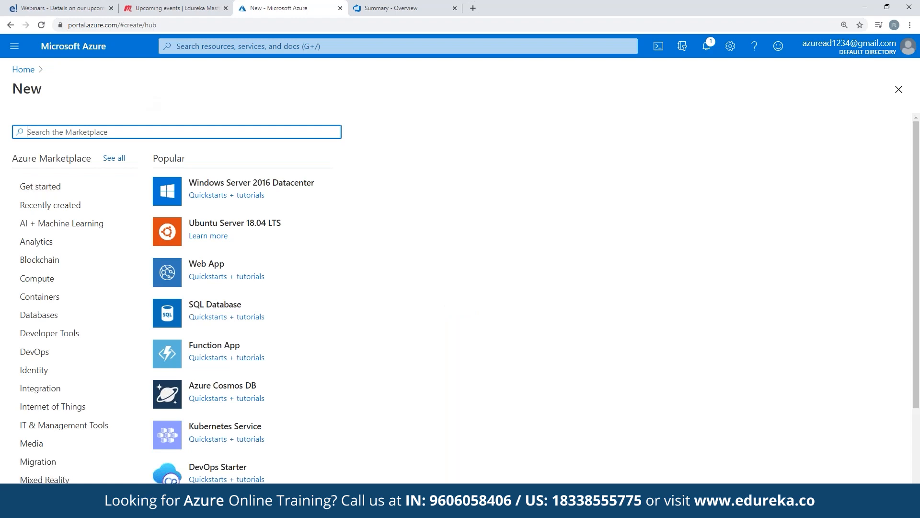
{"action": "type", "text": "webapp"}
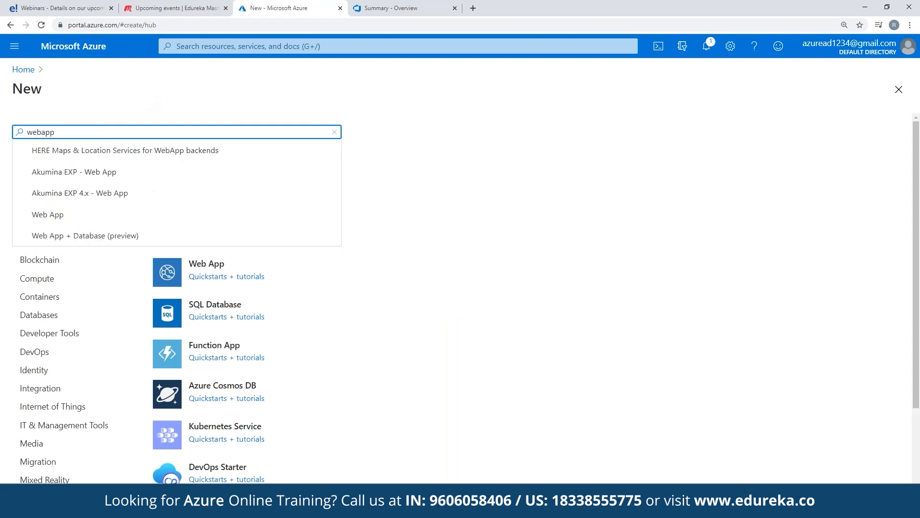
{"action": "left_click", "coordinate": [70, 224]}
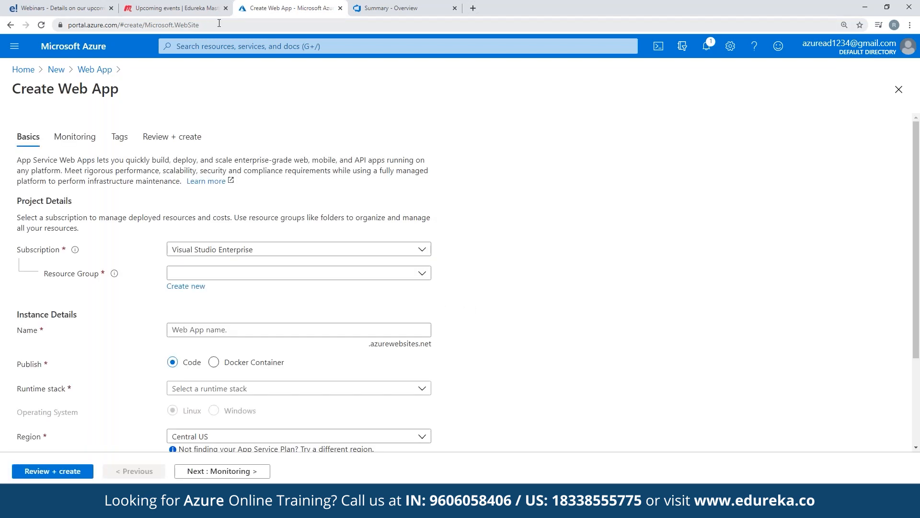
Create a new resource group named test for the web app.
{"action": "left_click", "coordinate": [235, 274]}
{"action": "left_click", "coordinate": [235, 274]}
{"action": "left_click", "coordinate": [235, 275]}
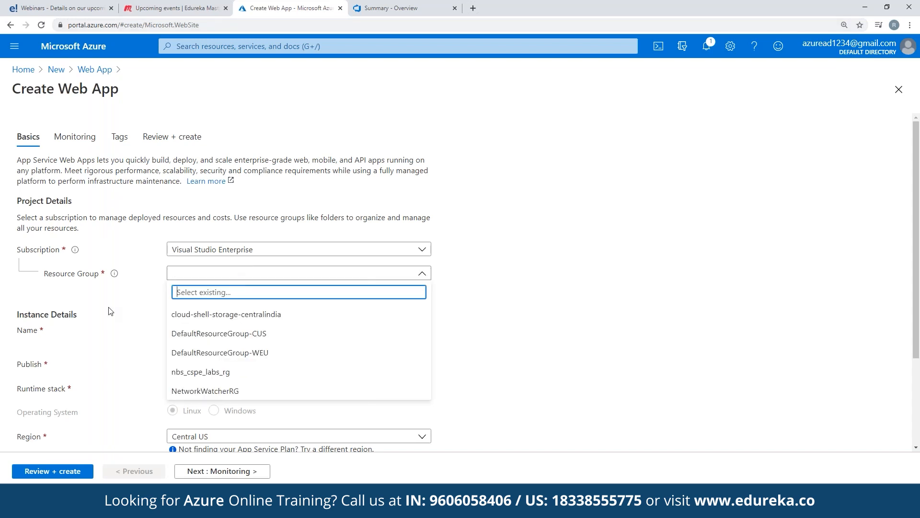
{"action": "left_click", "coordinate": [235, 276]}
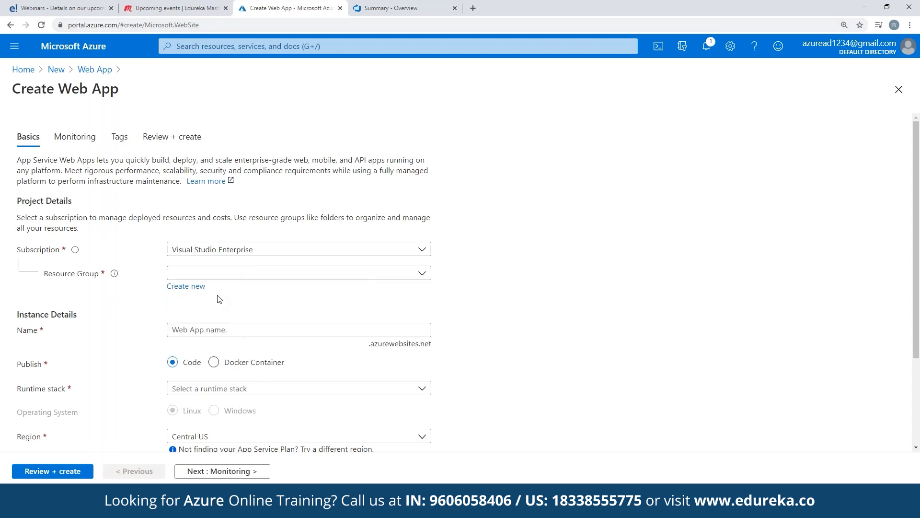
{"action": "left_click", "coordinate": [188, 287]}
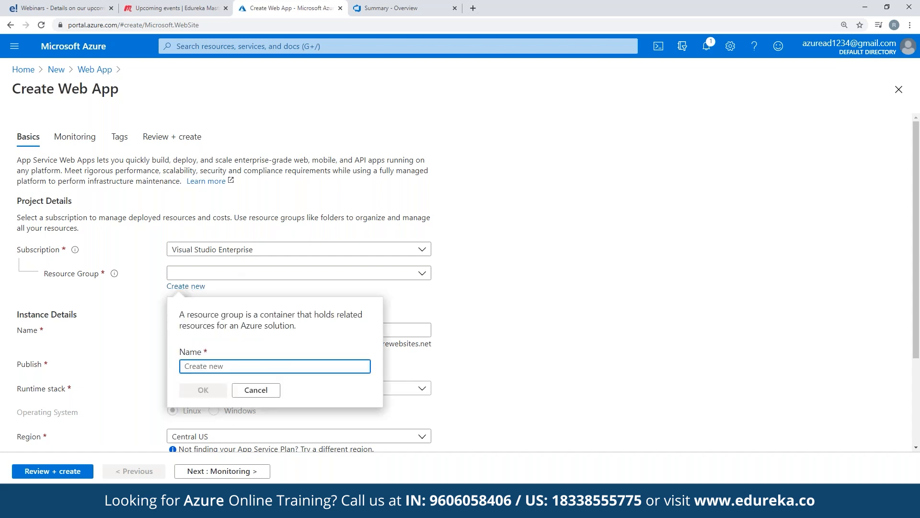
{"action": "type", "text": "test"}
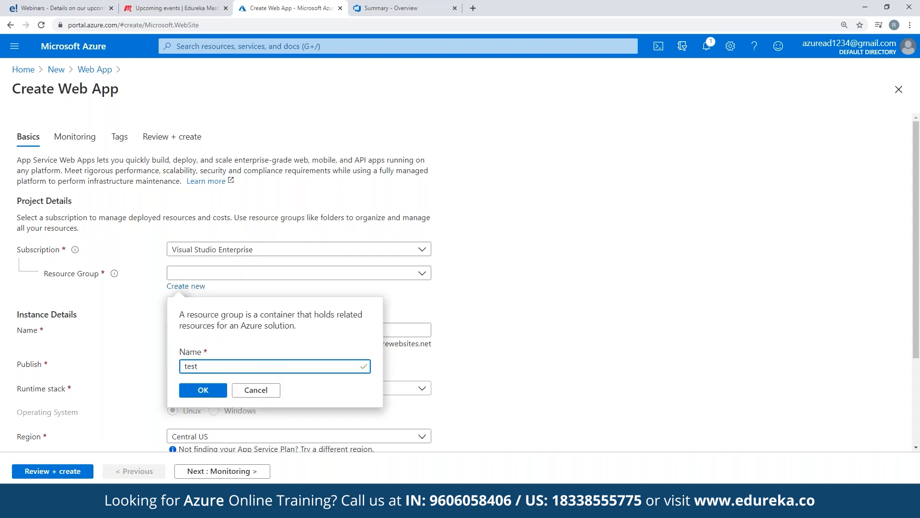
{"action": "left_click", "coordinate": [203, 390]}
{"action": "left_click", "coordinate": [266, 329]}
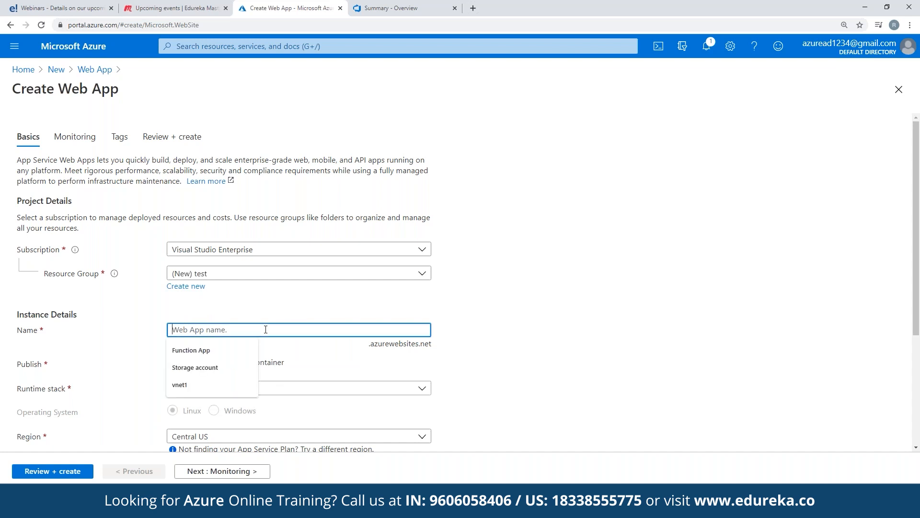
{"action": "type", "text": "webapp"}
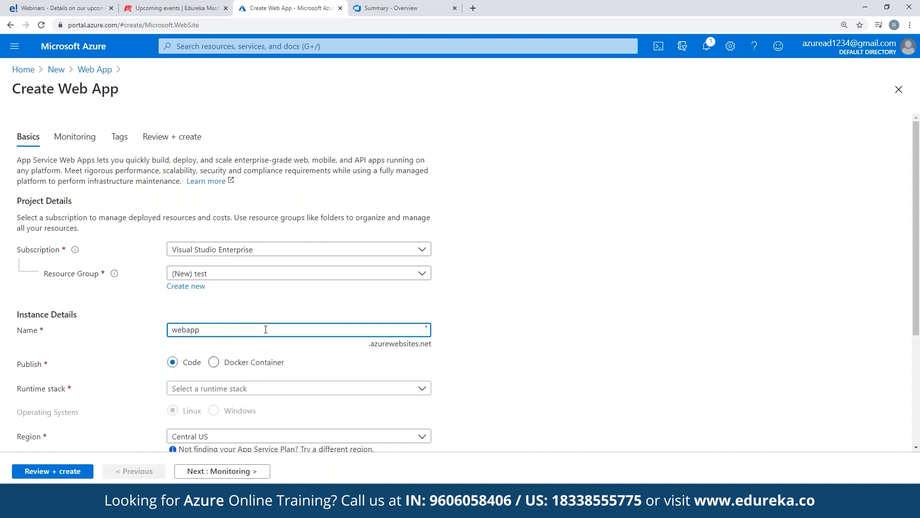
{"action": "type", "text": "test"}
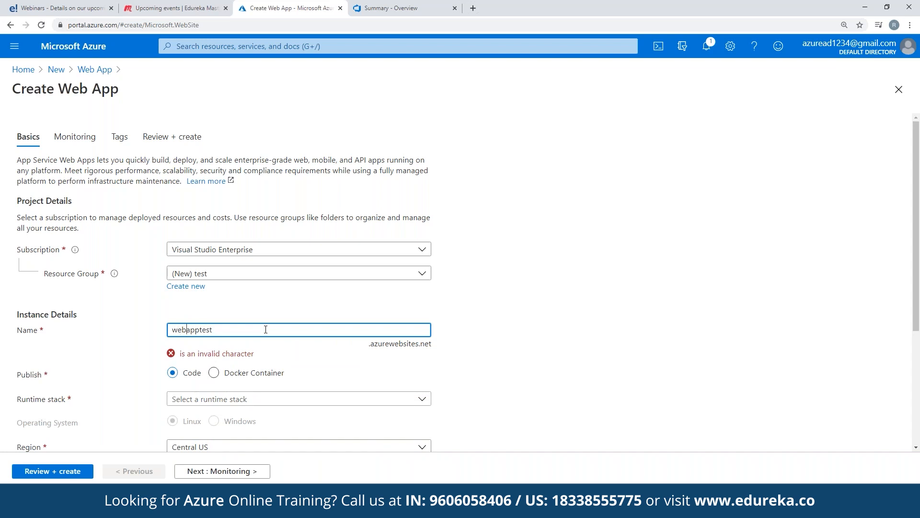
{"action": "type", "text": "897234"}
{"action": "key", "text": "BackSpace"}
{"action": "key", "text": "BackSpace"}
{"action": "key", "text": "BackSpace"}
{"action": "key", "text": "BackSpace"}
{"action": "key", "text": "BackSpace"}
{"action": "key", "text": "BackSpace"}
{"action": "key", "text": "BackSpace"}
{"action": "key", "text": "BackSpace"}
{"action": "key", "text": "BackSpace"}
{"action": "type", "text": "edur"}
{"action": "key", "text": "BackSpace"}
{"action": "type", "text": "9870808"}
{"action": "key", "text": "BackSpace"}
{"action": "key", "text": "BackSpace"}
{"action": "key", "text": "BackSpace"}
{"action": "key", "text": "BackSpace"}
{"action": "key", "text": "BackSpace"}
{"action": "key", "text": "BackSpace"}
{"action": "key", "text": "BackSpace"}
{"action": "key", "text": "BackSpace"}
{"action": "key", "text": "BackSpace"}
{"action": "key", "text": "BackSpace"}
{"action": "key", "text": "BackSpace"}
{"action": "key", "text": "BackSpace"}
{"action": "key", "text": "BackSpace"}
{"action": "key", "text": "BackSpace"}
{"action": "key", "text": "BackSpace"}
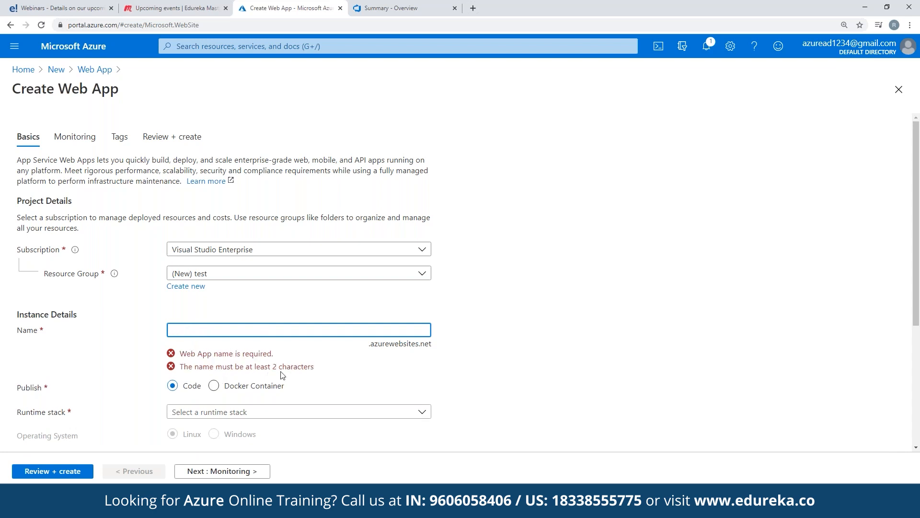
Name the web app webapp198.
{"action": "type", "text": "webap"}
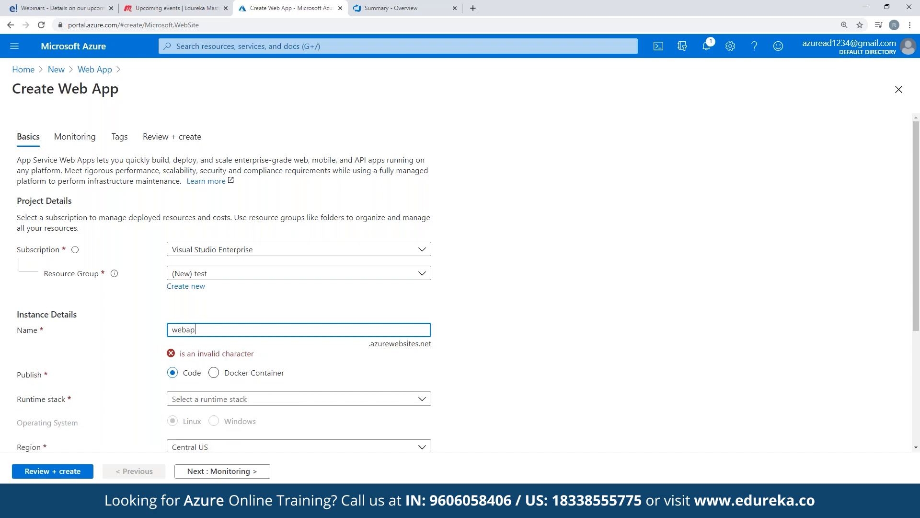
{"action": "type", "text": "pwe23142123"}
{"action": "key", "text": "ctrl+f"}
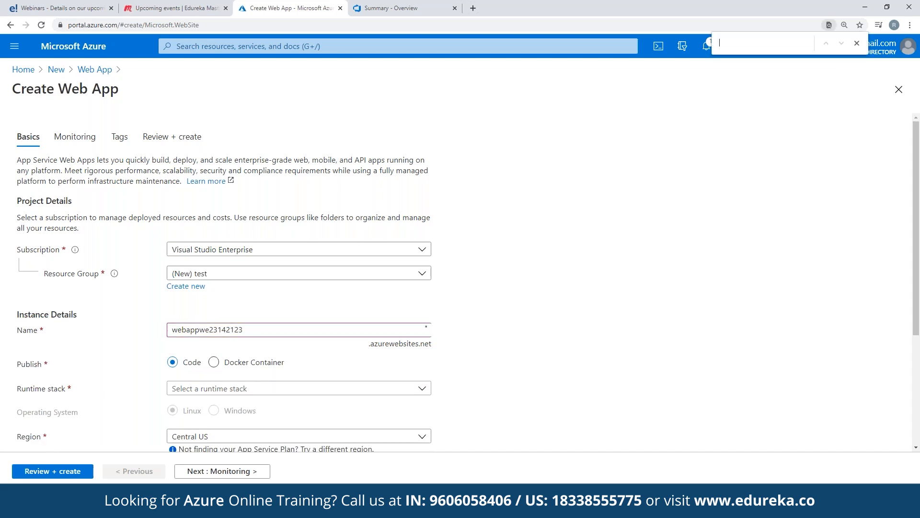
{"action": "left_click", "coordinate": [293, 325]}
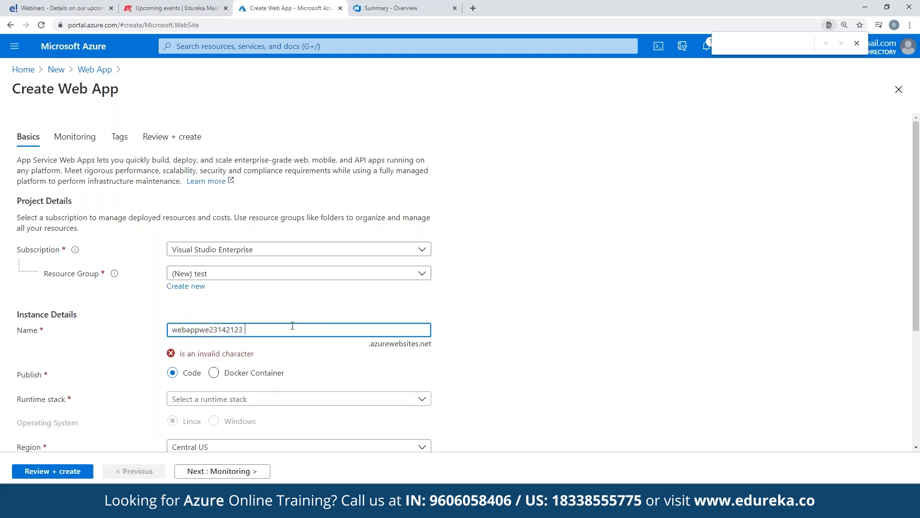
{"action": "left_click", "coordinate": [857, 43]}
{"action": "left_click_drag", "start_coordinate": [246, 330], "coordinate": [199, 329]}
{"action": "key", "text": "BackSpace"}
{"action": "key", "text": "BackSpace"}
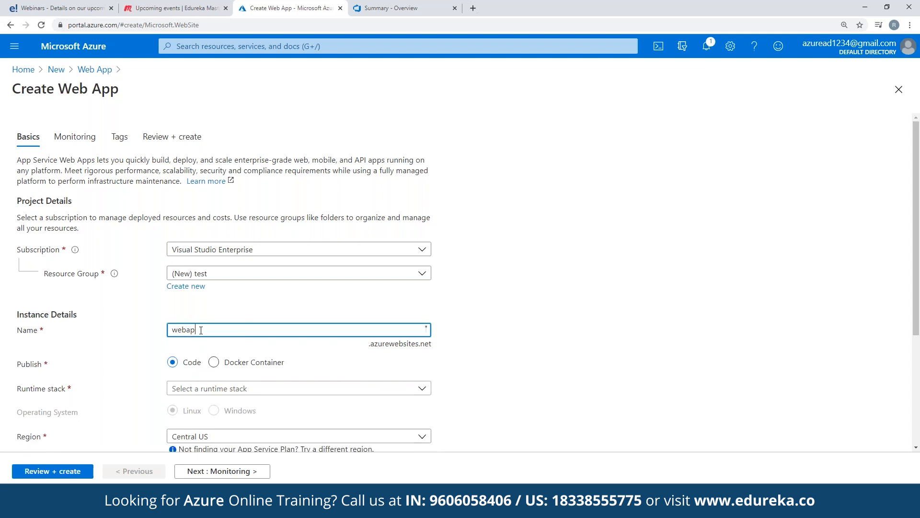
{"action": "type", "text": "uuueqwiej"}
{"action": "type", "text": "p"}
{"action": "key", "text": "BackSpace"}
{"action": "type", "text": "1"}
{"action": "left_click_drag", "start_coordinate": [240, 329], "coordinate": [208, 329]}
{"action": "key", "text": "BackSpace"}
{"action": "key", "text": "BackSpace"}
{"action": "type", "text": "98"}
{"action": "scroll", "coordinate": [225, 278], "scroll_direction": "down", "scroll_amount": 1}
{"action": "left_click", "coordinate": [234, 314]}
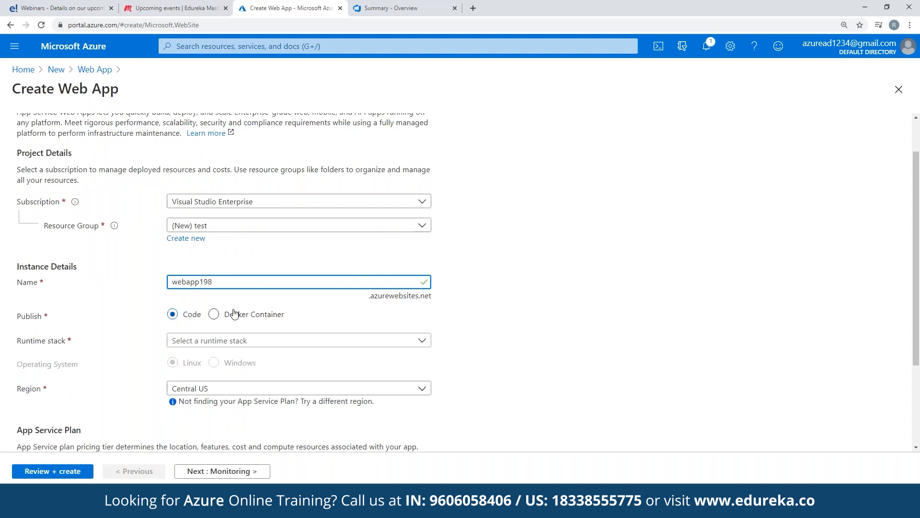
{"action": "scroll", "coordinate": [192, 287], "scroll_direction": "down", "scroll_amount": 2}
{"action": "left_click", "coordinate": [215, 218]}
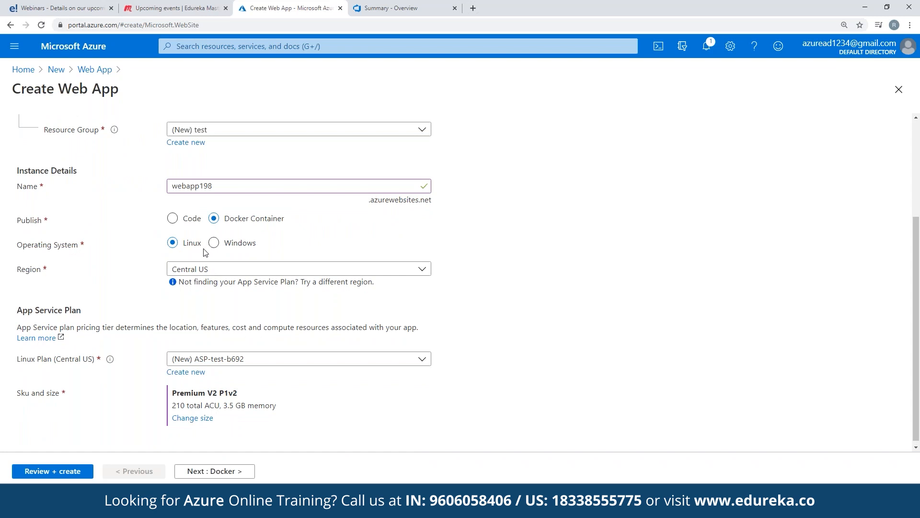
{"action": "left_click", "coordinate": [174, 219]}
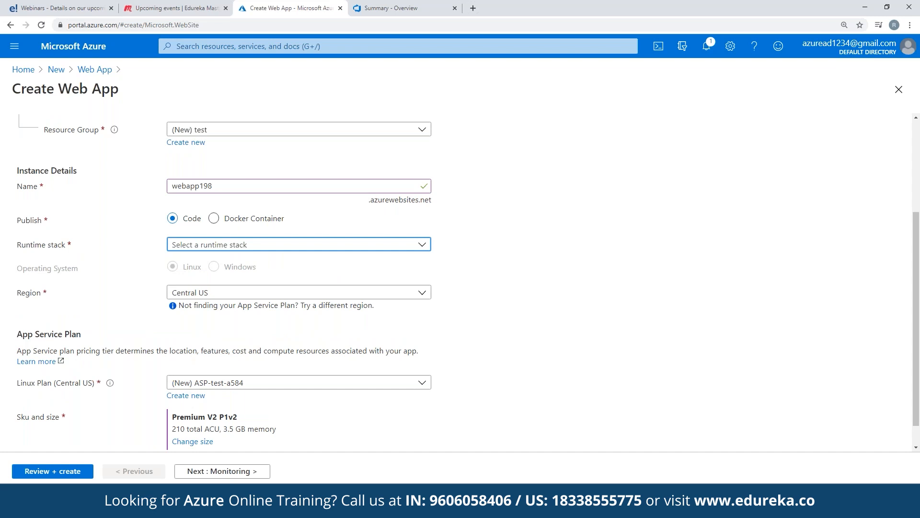
Set the web app's runtime stack to .NET Core 3.1 (LTS).
{"action": "left_click", "coordinate": [297, 245]}
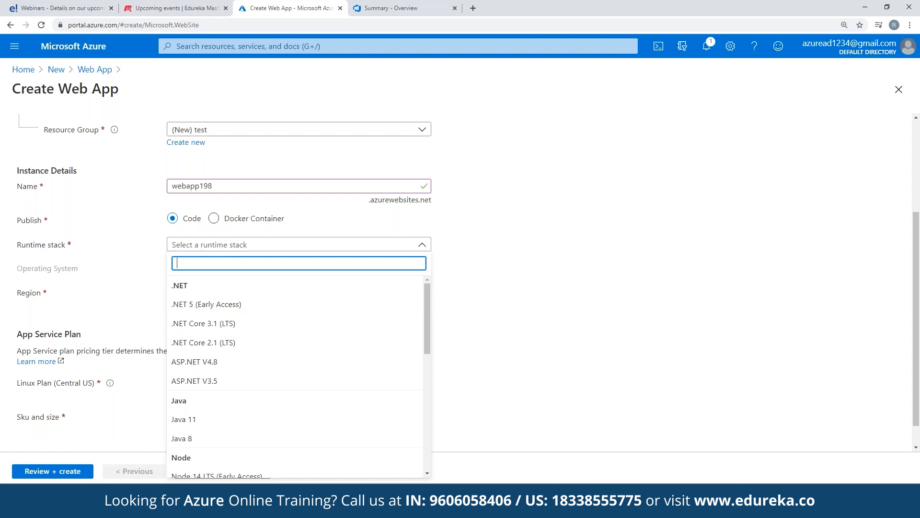
{"action": "left_click", "coordinate": [184, 286]}
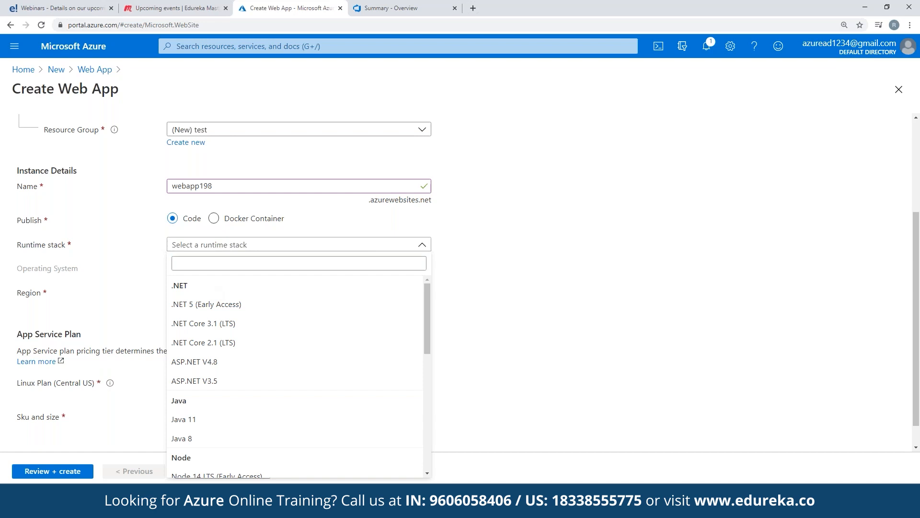
{"action": "left_click", "coordinate": [211, 324]}
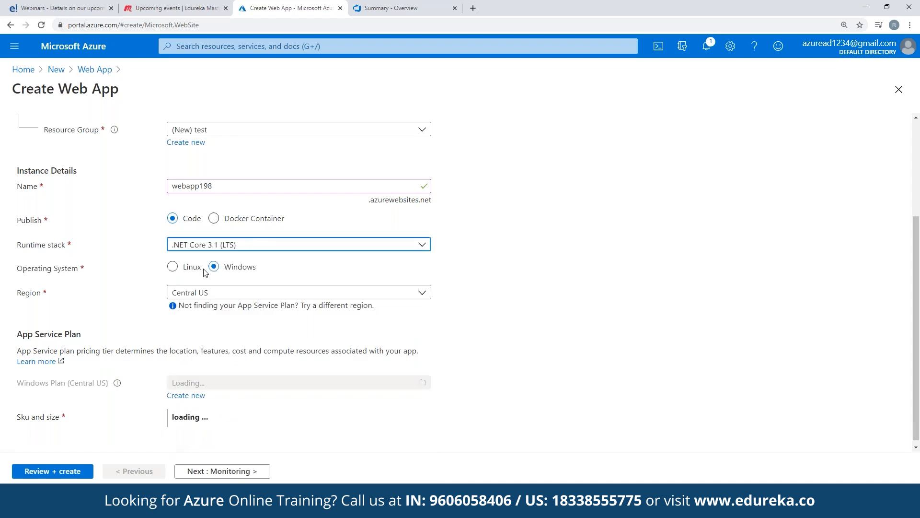
Review the region, Windows App Service plan and Sku and size settings of the web app.
{"action": "left_click", "coordinate": [248, 290]}
{"action": "left_click", "coordinate": [247, 290]}
{"action": "scroll", "coordinate": [284, 320], "scroll_direction": "down", "scroll_amount": 1}
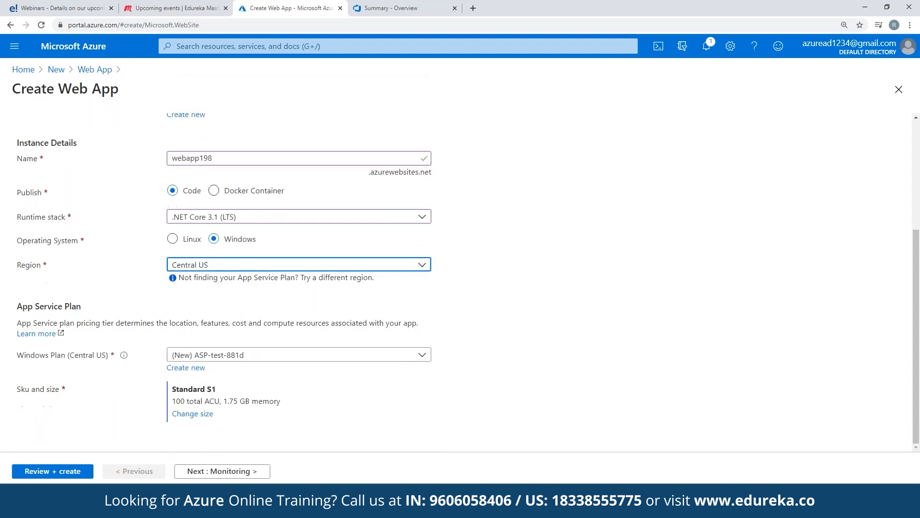
{"action": "scroll", "coordinate": [242, 378], "scroll_direction": "up", "scroll_amount": 4}
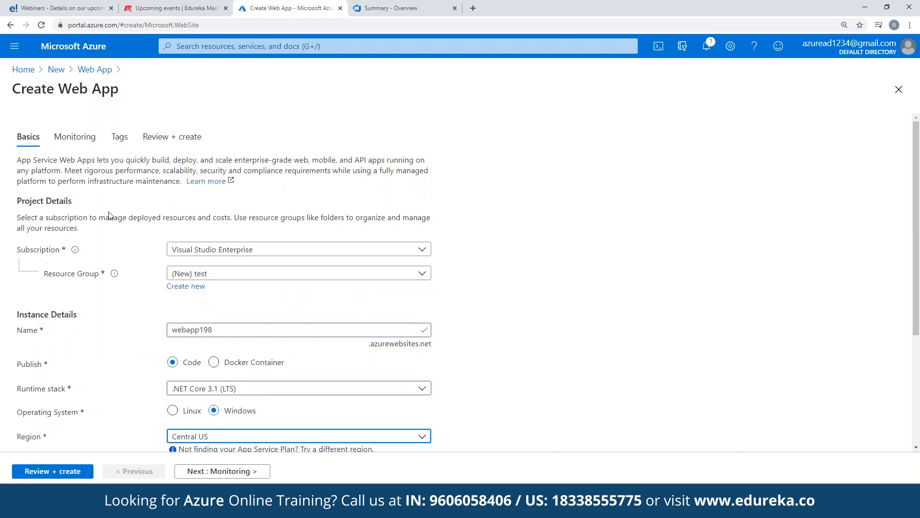
{"action": "scroll", "coordinate": [297, 278], "scroll_direction": "down", "scroll_amount": 3}
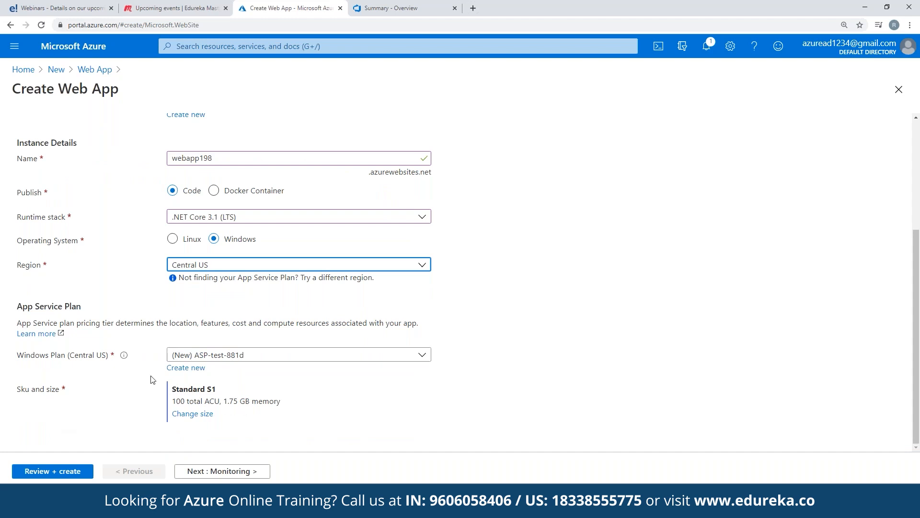
{"action": "left_click_drag", "start_coordinate": [224, 401], "coordinate": [287, 407]}
{"action": "left_click", "coordinate": [285, 407]}
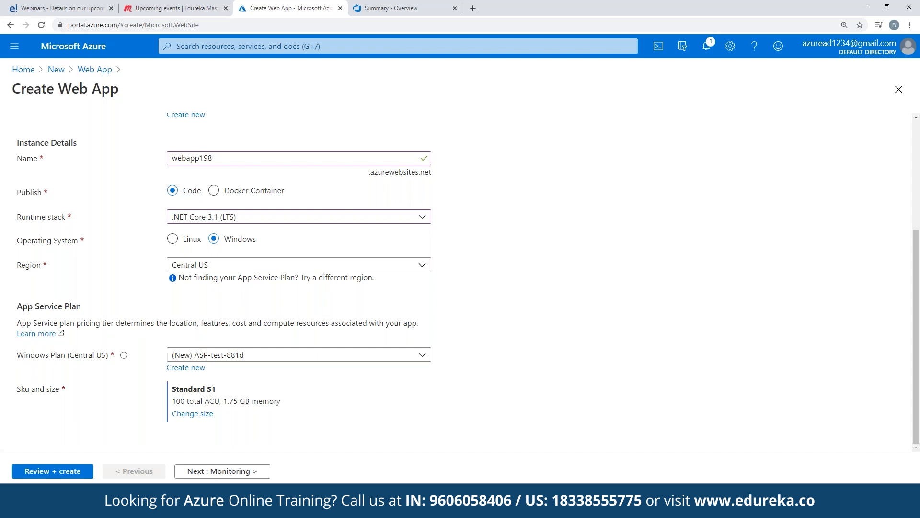
Advance through the Monitoring and Tags tabs, inspecting the tag name and value fields without adding a tag.
{"action": "left_click", "coordinate": [211, 470]}
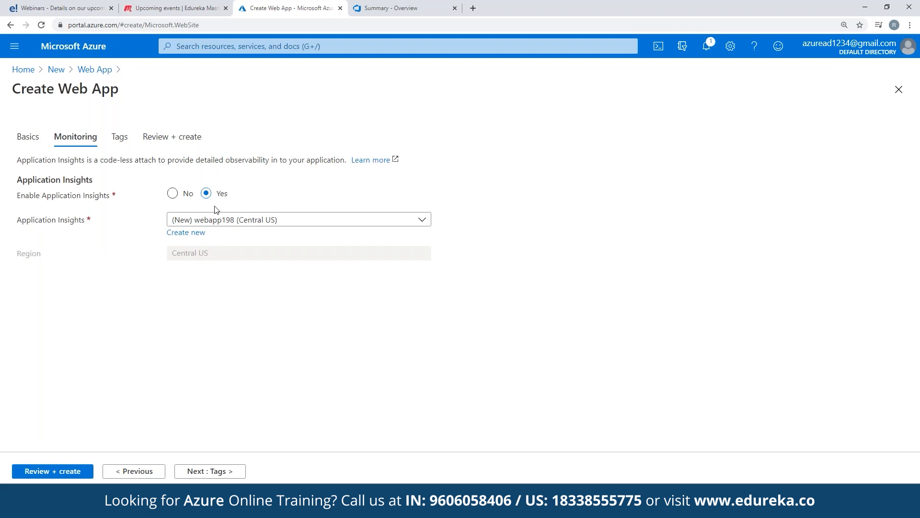
{"action": "left_click", "coordinate": [223, 472]}
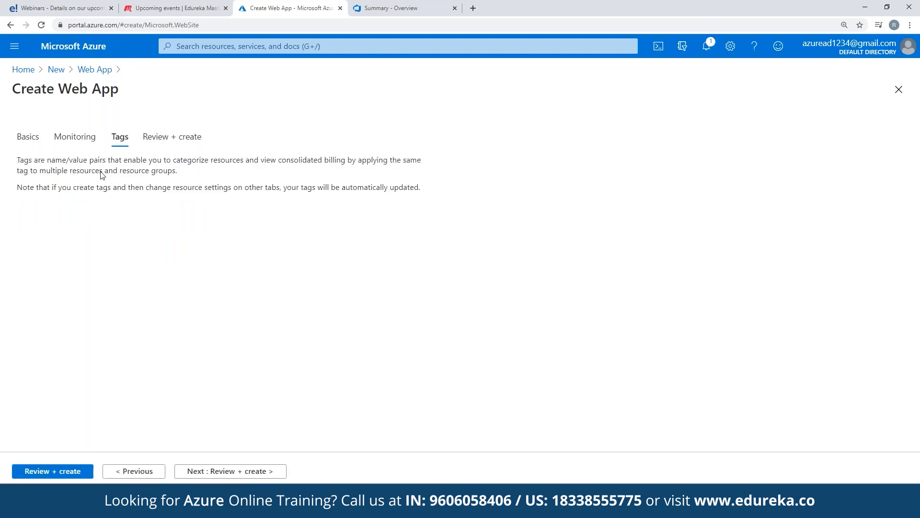
{"action": "left_click_drag", "start_coordinate": [100, 161], "coordinate": [240, 161]}
{"action": "left_click", "coordinate": [92, 229]}
{"action": "left_click", "coordinate": [197, 229]}
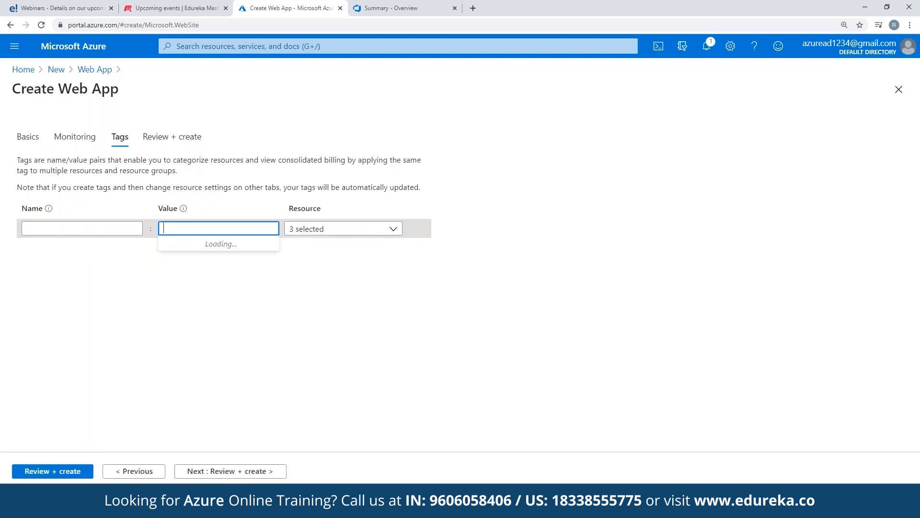
{"action": "left_click", "coordinate": [369, 229]}
{"action": "left_click", "coordinate": [185, 230]}
{"action": "left_click", "coordinate": [96, 230]}
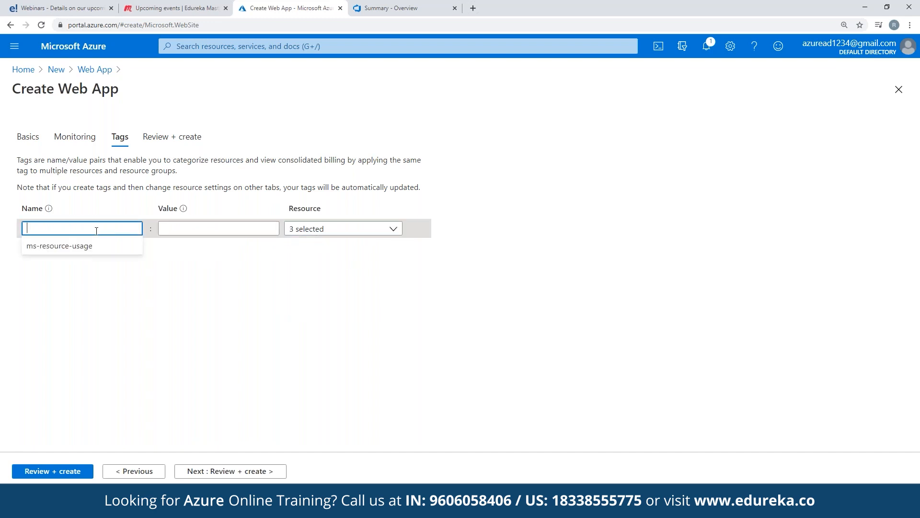
{"action": "left_click", "coordinate": [184, 228]}
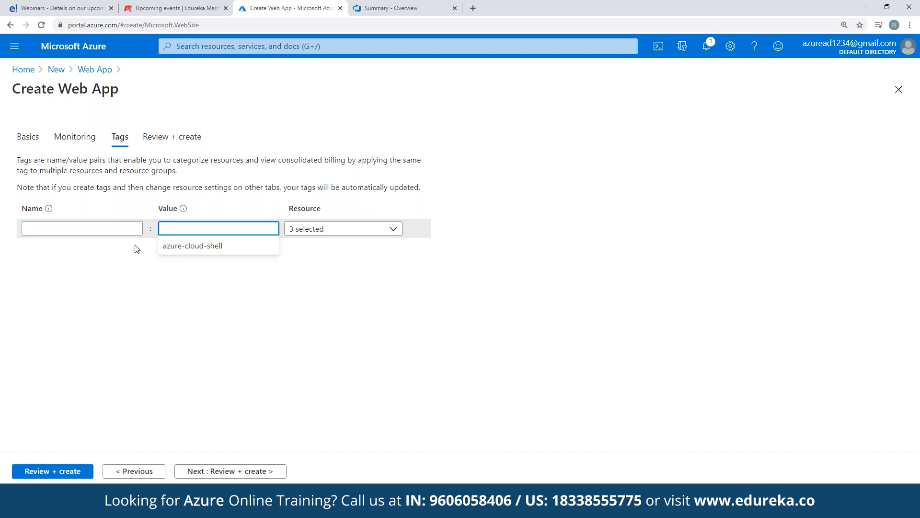
Open the Review + create summary and create the web app.
{"action": "left_click", "coordinate": [163, 140]}
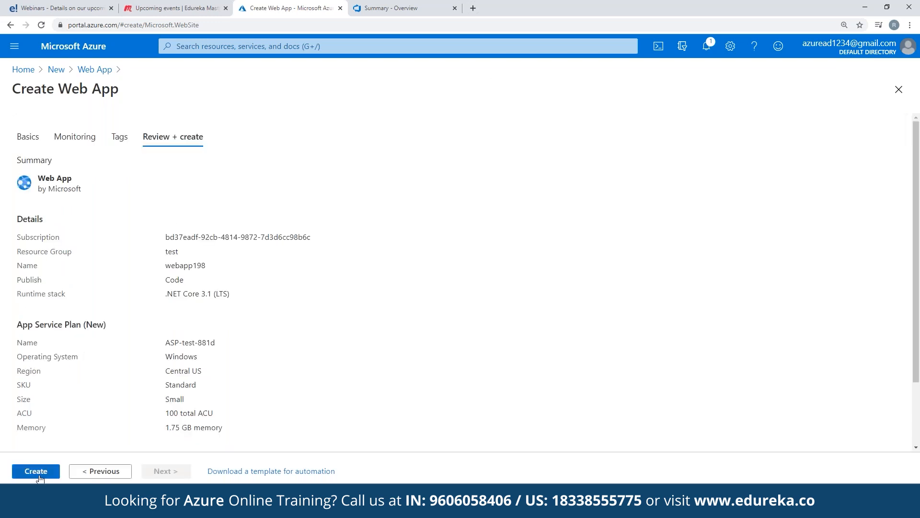
{"action": "left_click", "coordinate": [39, 475]}
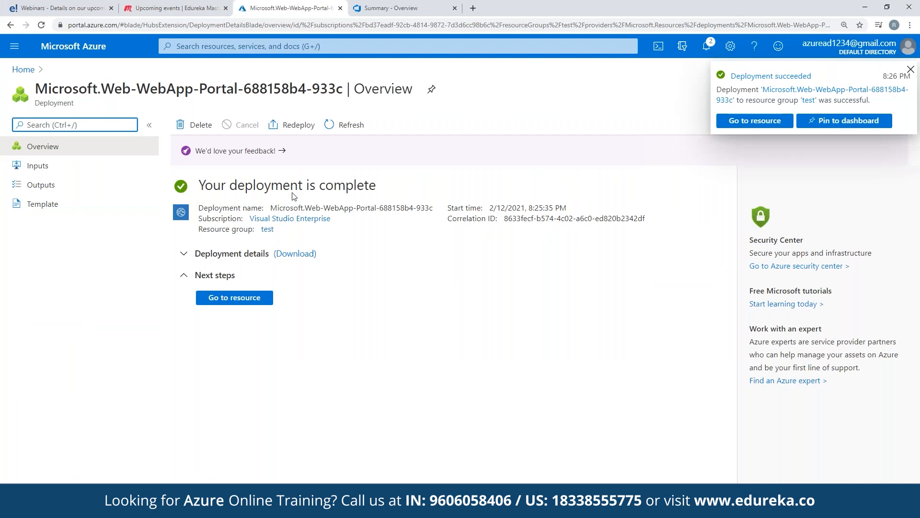
Go from the completed deployment to the new web app resource.
{"action": "left_click_drag", "start_coordinate": [226, 185], "coordinate": [370, 187]}
{"action": "left_click", "coordinate": [385, 193]}
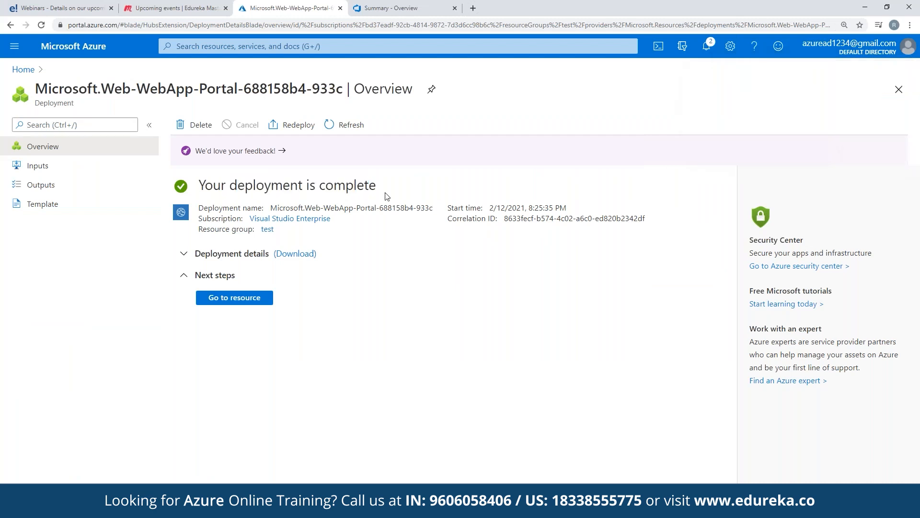
{"action": "left_click", "coordinate": [234, 298]}
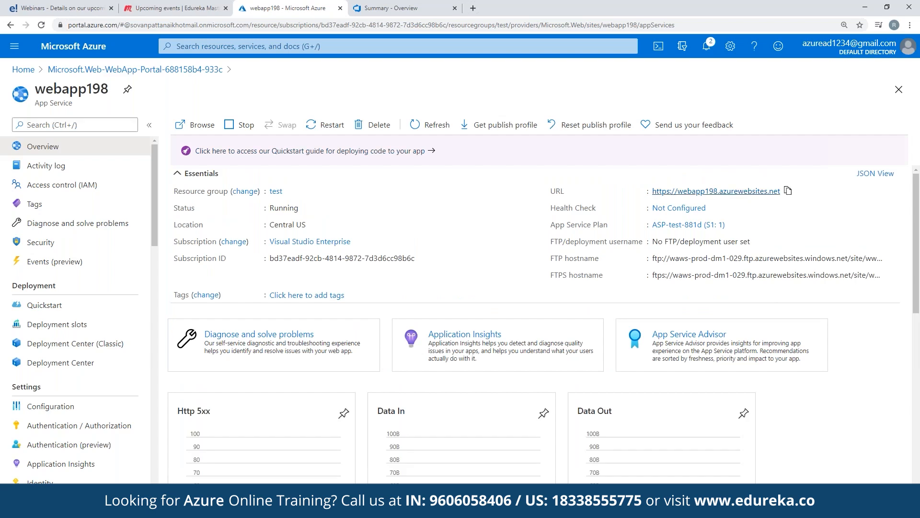
Open the web app's URL in a new tab and read its default landing page.
{"action": "left_click", "coordinate": [716, 191]}
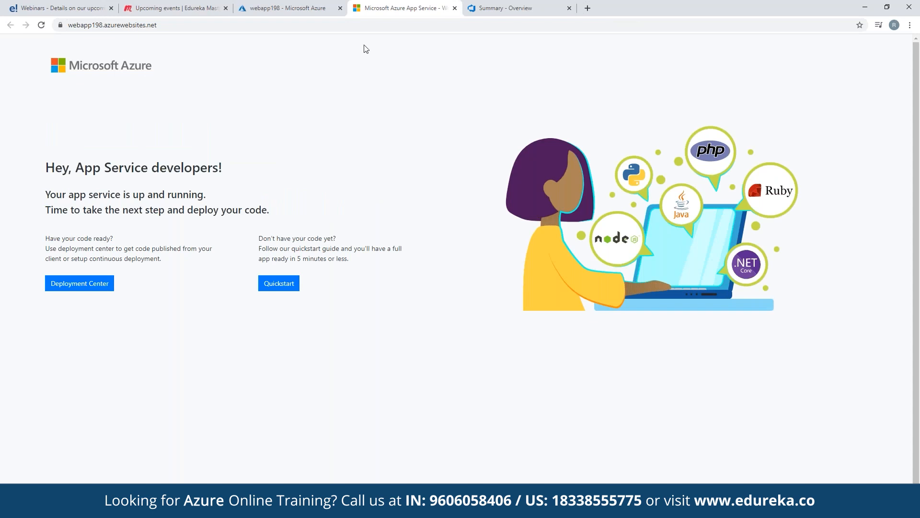
{"action": "left_click", "coordinate": [173, 22]}
{"action": "scroll", "coordinate": [460, 259], "scroll_direction": "down", "scroll_amount": 1}
{"action": "left_click_drag", "start_coordinate": [80, 166], "coordinate": [295, 172]}
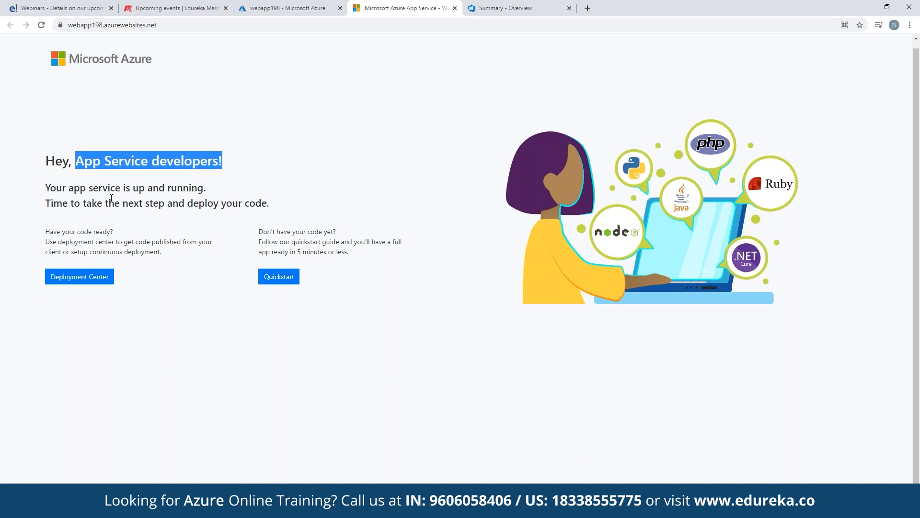
{"action": "left_click_drag", "start_coordinate": [45, 188], "coordinate": [209, 188]}
{"action": "left_click", "coordinate": [230, 189]}
{"action": "left_click_drag", "start_coordinate": [56, 205], "coordinate": [289, 214]}
{"action": "left_click", "coordinate": [284, 214]}
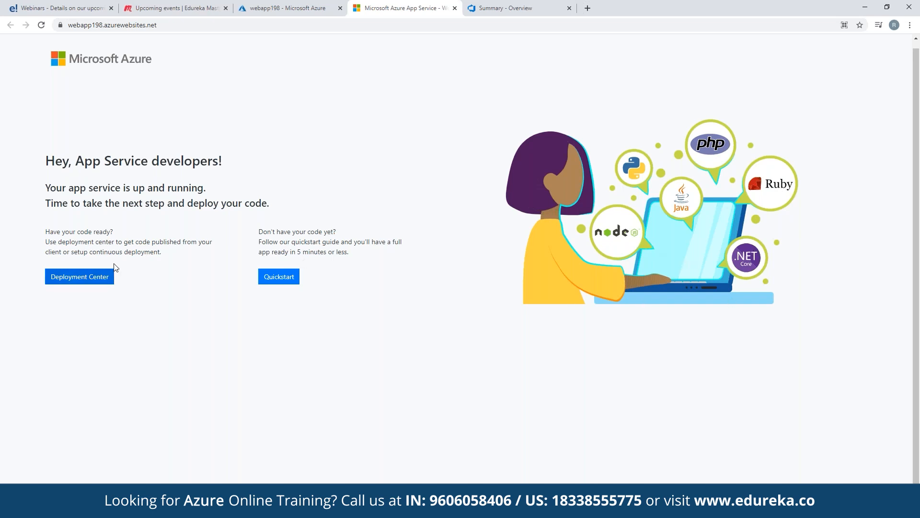
{"action": "left_click_drag", "start_coordinate": [53, 234], "coordinate": [114, 233]}
{"action": "left_click", "coordinate": [114, 235]}
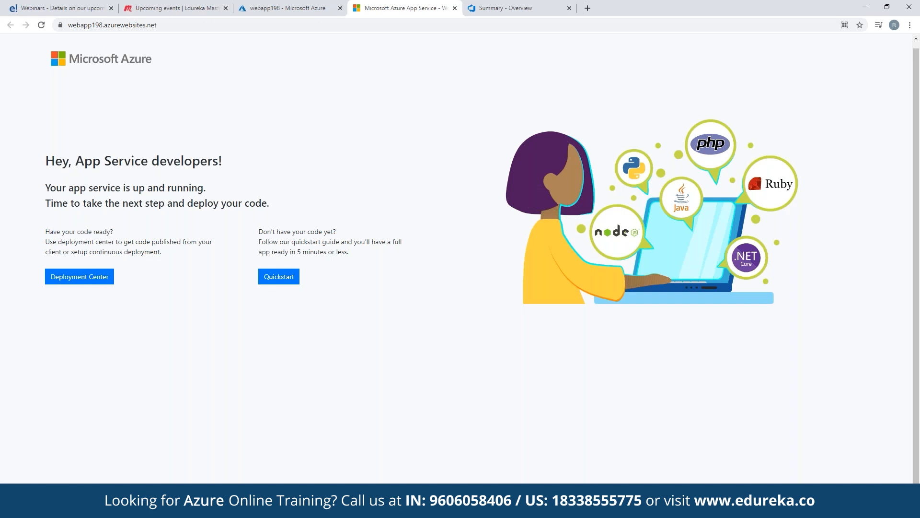
{"action": "left_click", "coordinate": [79, 276]}
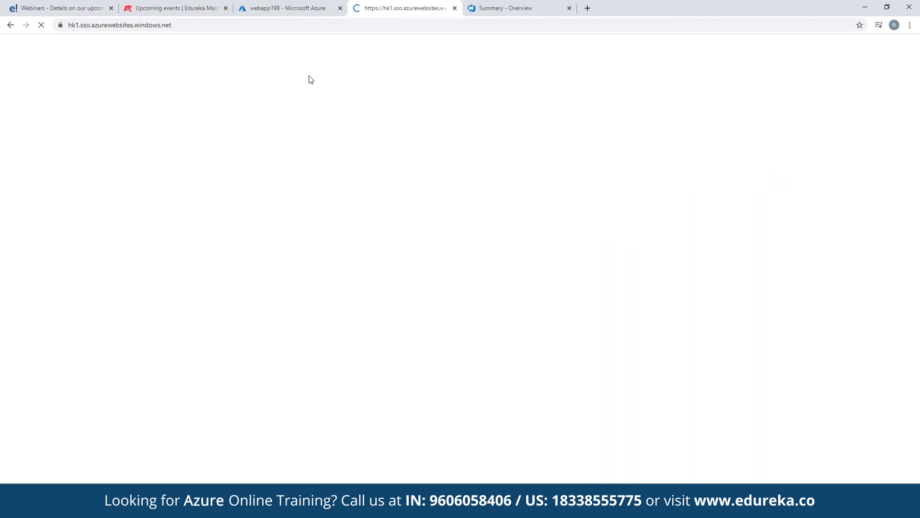
{"action": "left_click", "coordinate": [455, 8]}
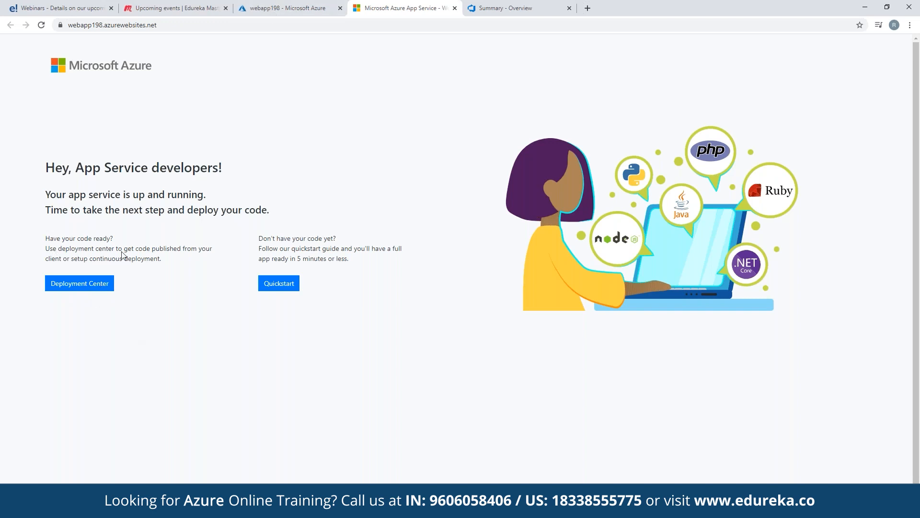
{"action": "key", "text": "F5"}
{"action": "left_click", "coordinate": [454, 8]}
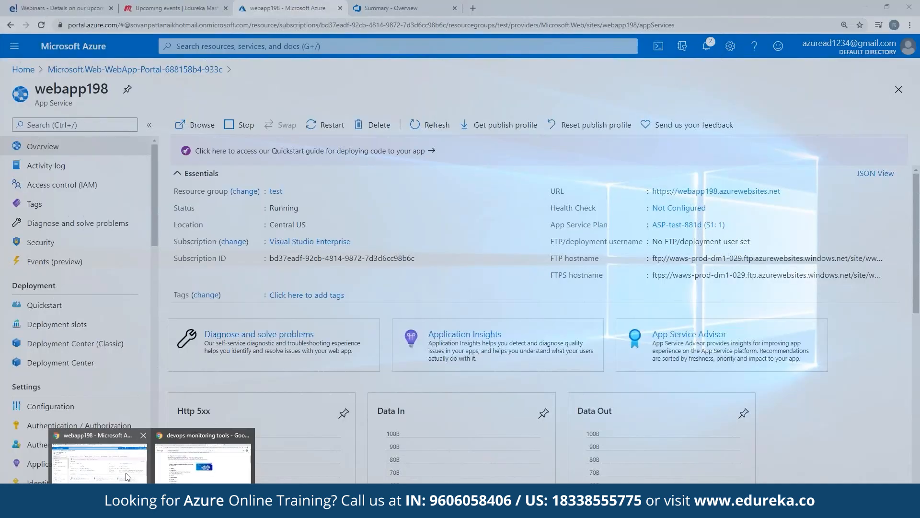
Review the web app's Scale up pricing tiers for Dev / Test and its Scale out instance count settings.
{"action": "scroll", "coordinate": [80, 317], "scroll_direction": "down", "scroll_amount": 4}
{"action": "scroll", "coordinate": [79, 320], "scroll_direction": "down", "scroll_amount": 2}
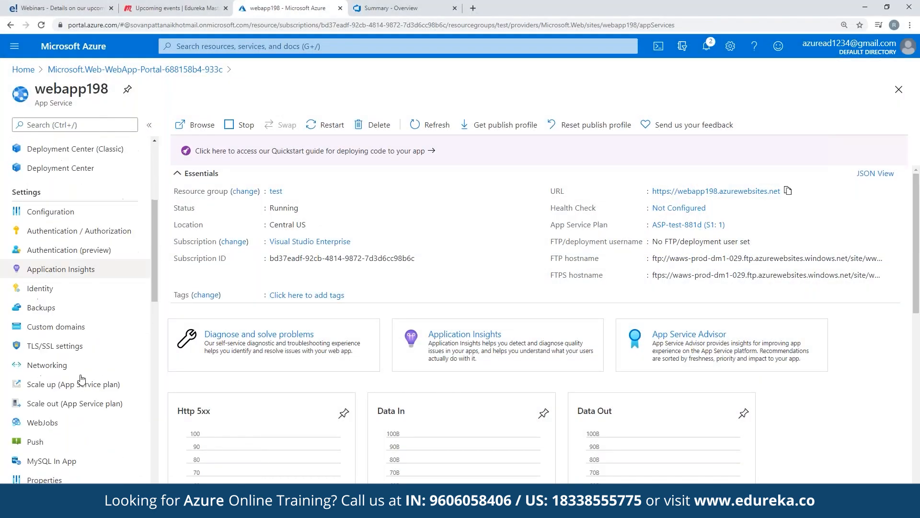
{"action": "left_click", "coordinate": [72, 338]}
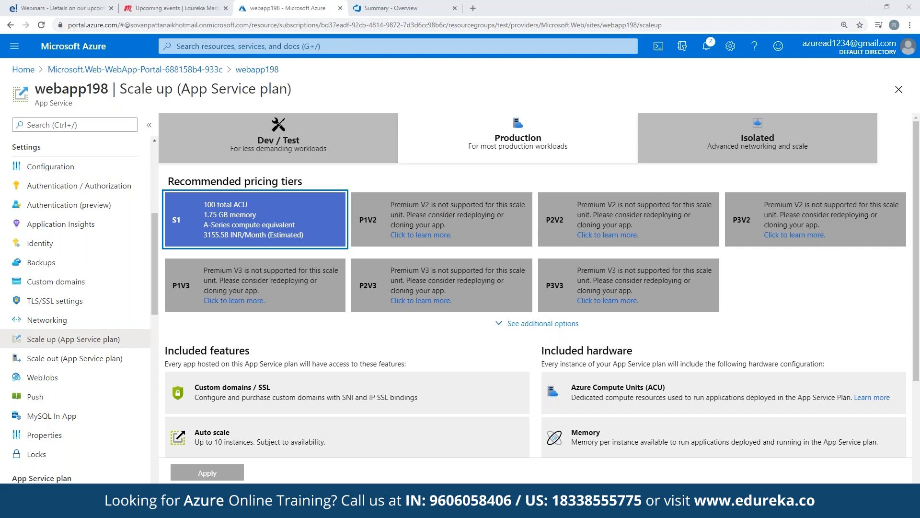
{"action": "left_click", "coordinate": [314, 139]}
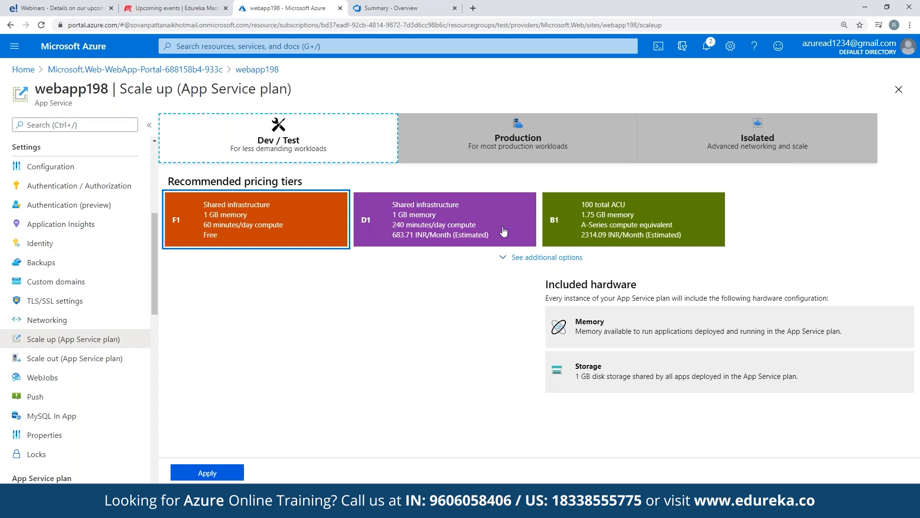
{"action": "left_click", "coordinate": [44, 358]}
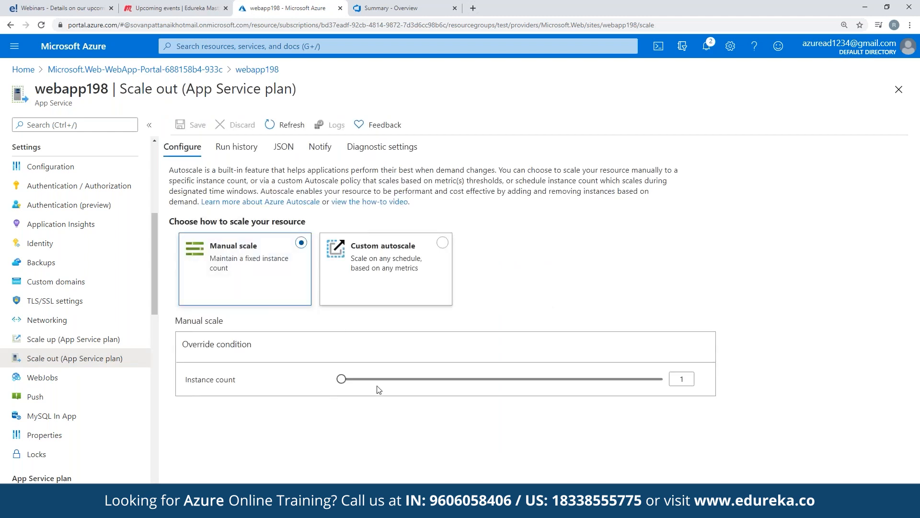
{"action": "mouse_move", "coordinate": [342, 378]}
{"action": "left_mouse_down"}
{"action": "mouse_move", "coordinate": [664, 379]}
{"action": "mouse_move", "coordinate": [341, 378]}
{"action": "left_mouse_up"}
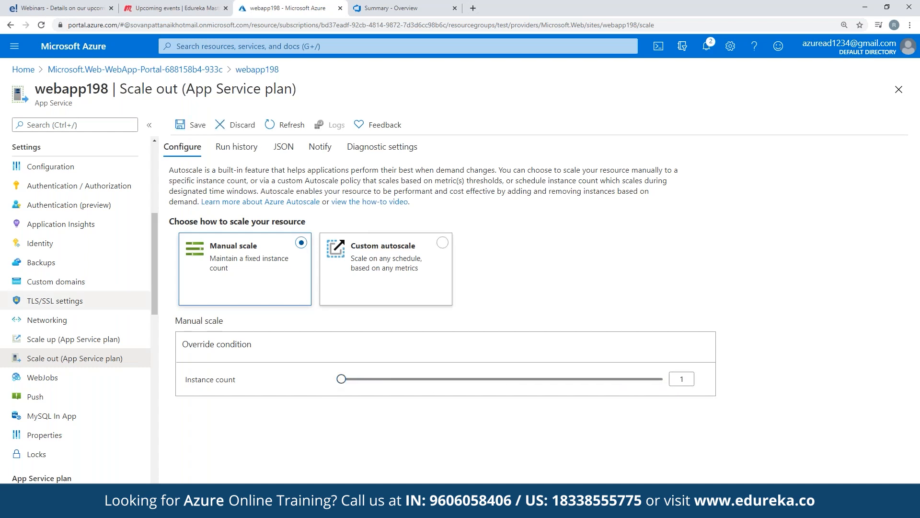